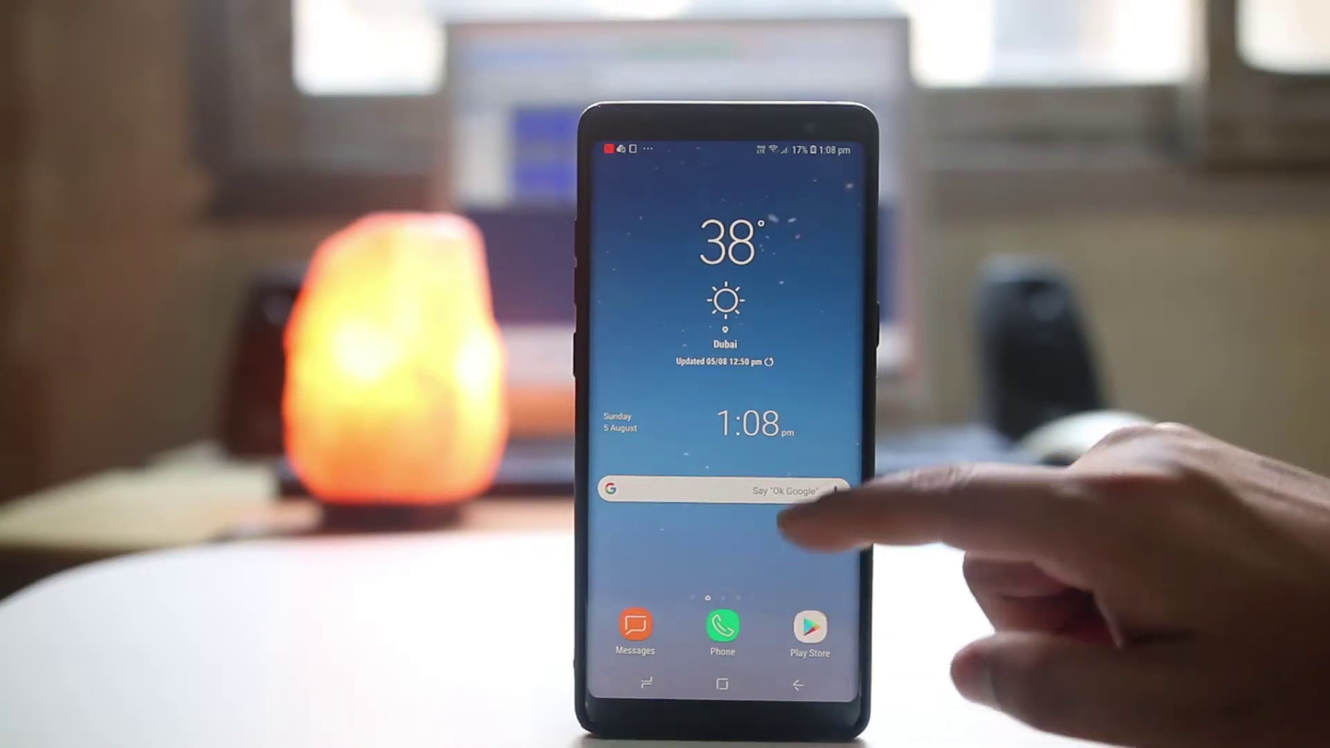
Launch Samsung My Files from the Samsung folder in the app drawer.
{"action": "left_click_drag", "start_coordinate": [801, 530], "coordinate": [861, 381]}
{"action": "left_click", "coordinate": [622, 229]}
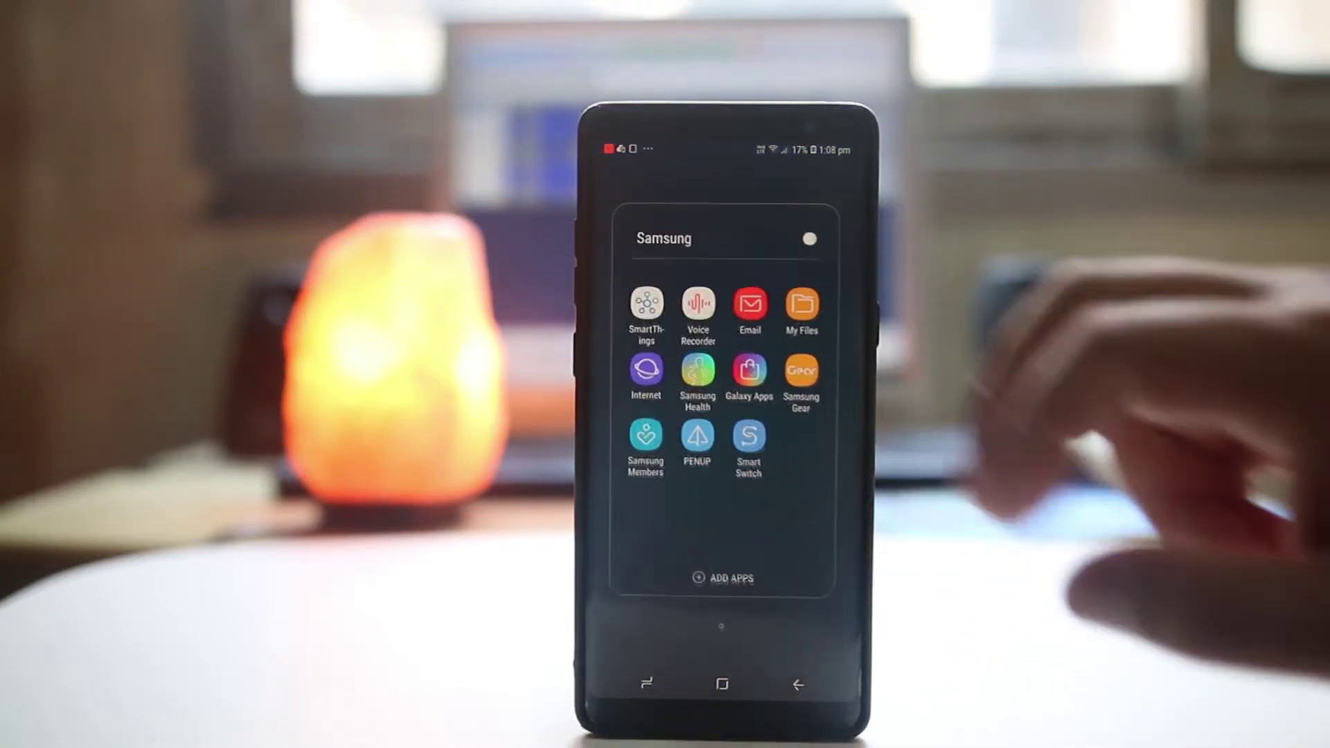
{"action": "left_click", "coordinate": [804, 305]}
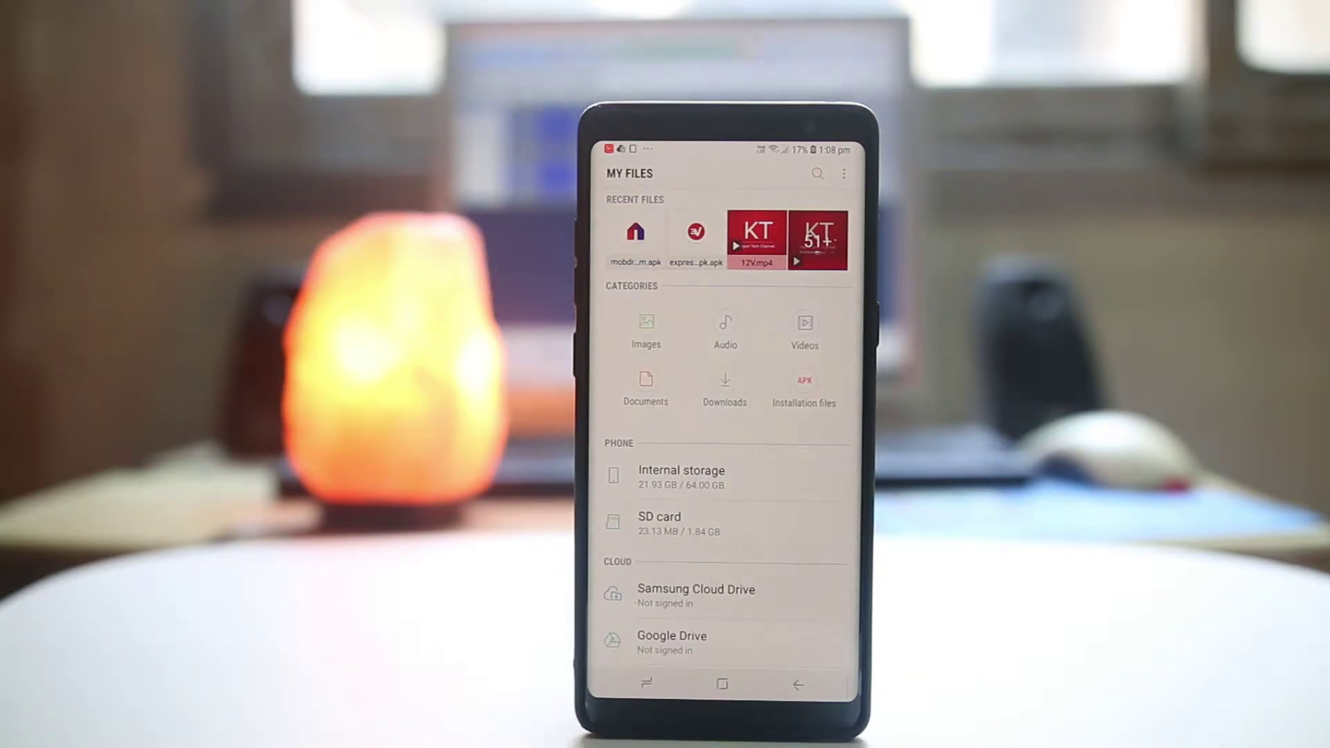
Browse Images > Camera and begin selecting photo 20180720_021438.jpg.
{"action": "left_click", "coordinate": [645, 331]}
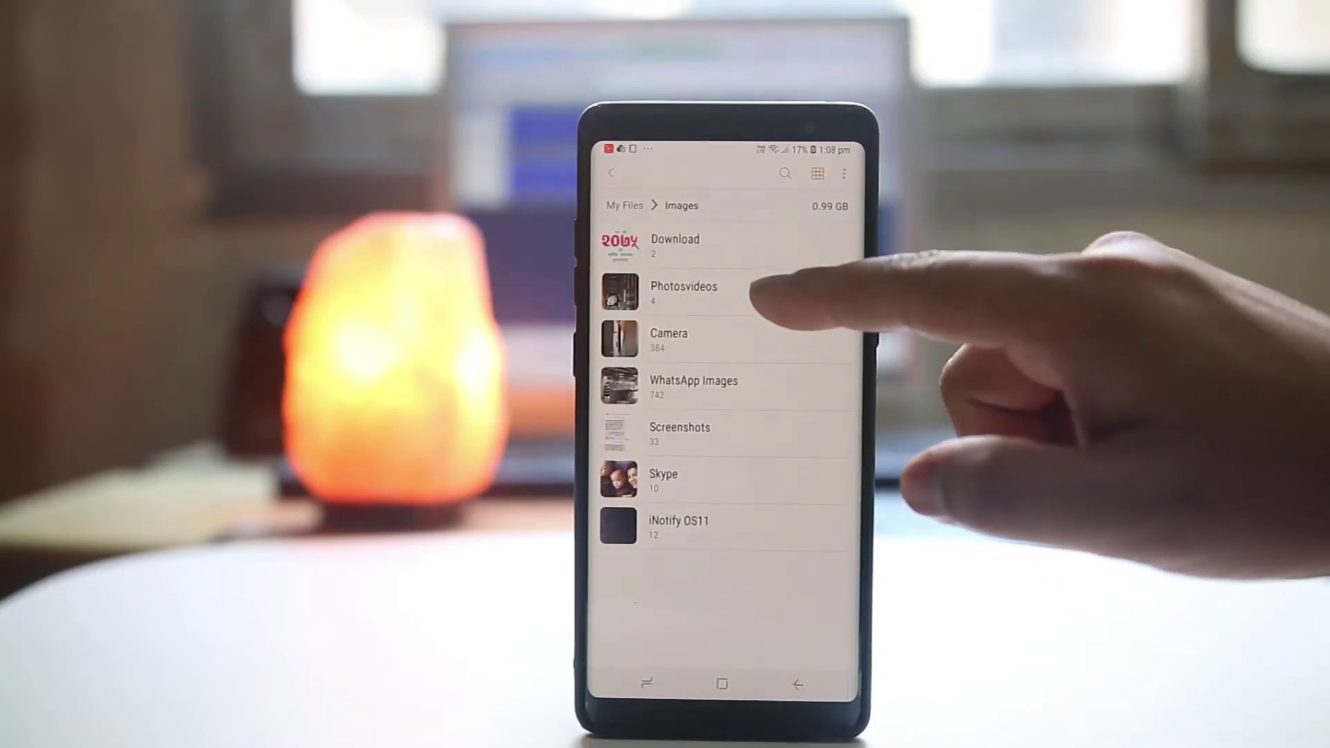
{"action": "left_click", "coordinate": [686, 338]}
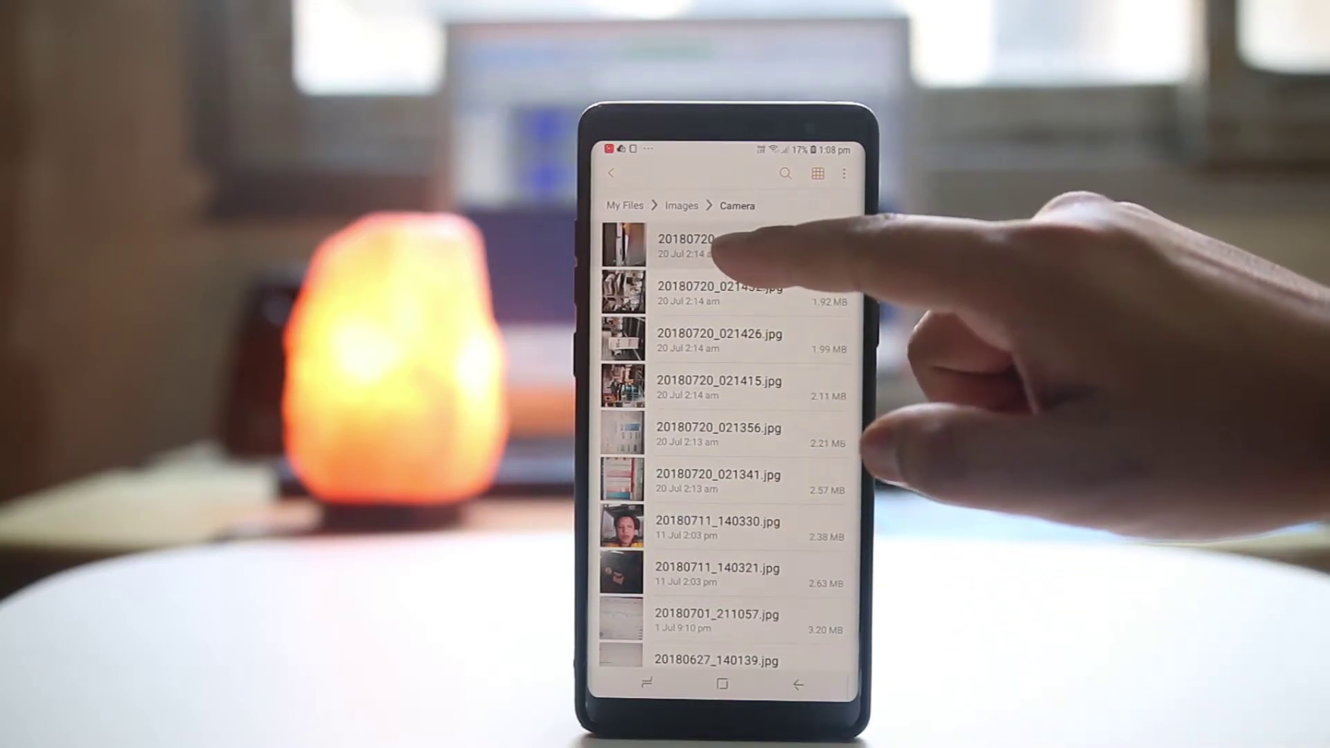
{"action": "left_click", "coordinate": [722, 250]}
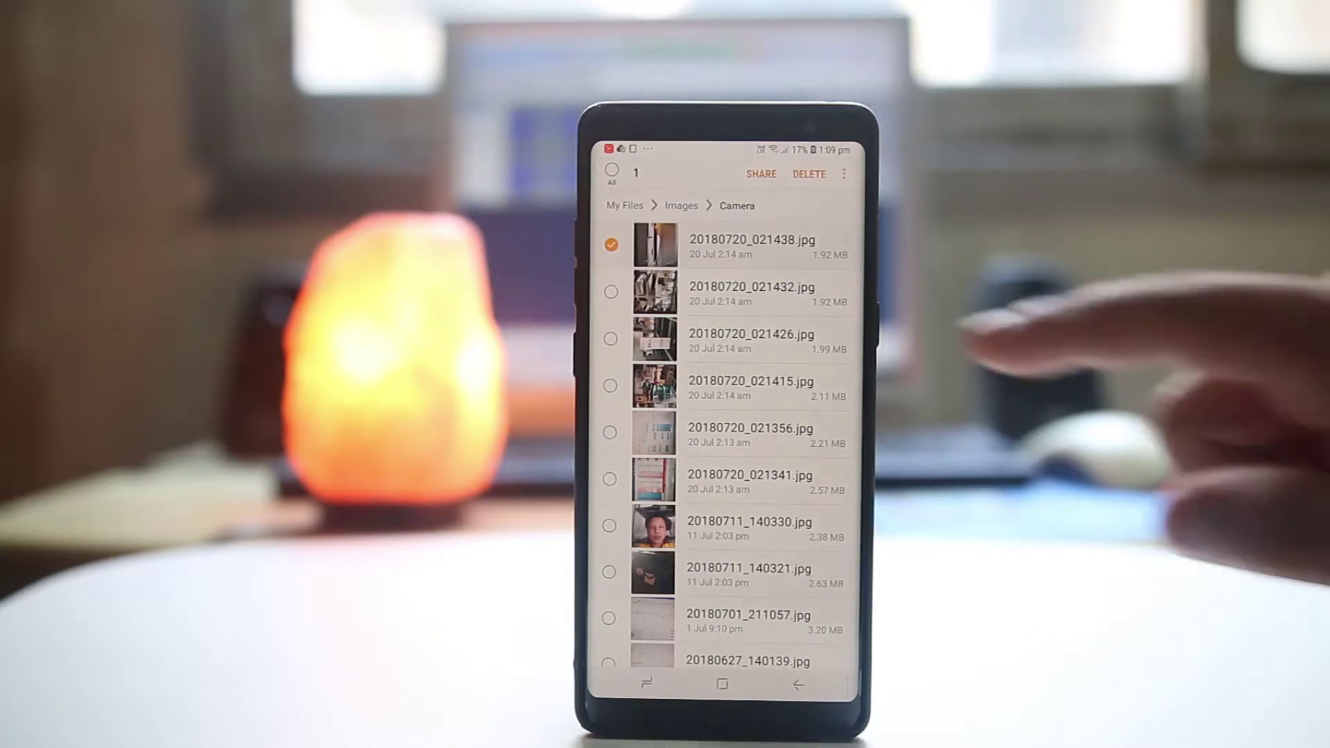
Add photos 20180720_021432.jpg and 20180720_021426.jpg to the selection and choose Move.
{"action": "left_click", "coordinate": [728, 291]}
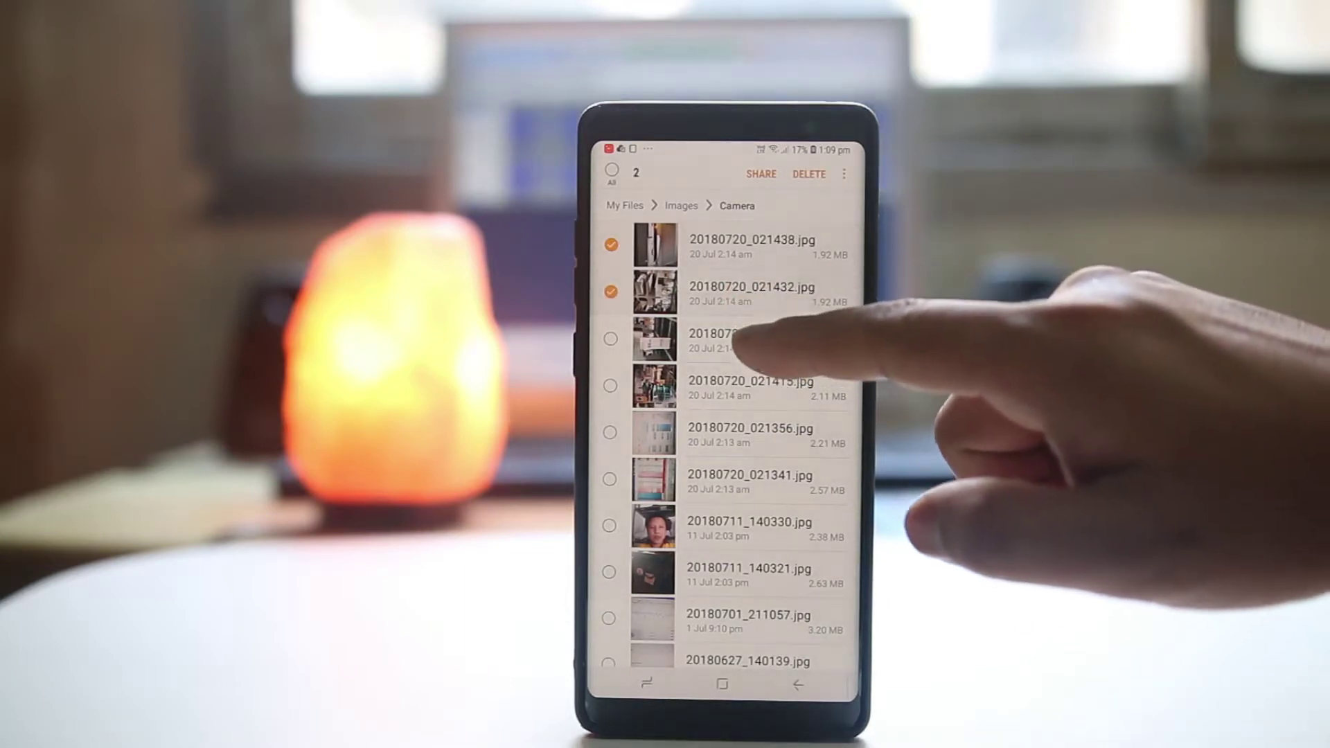
{"action": "left_click", "coordinate": [728, 338]}
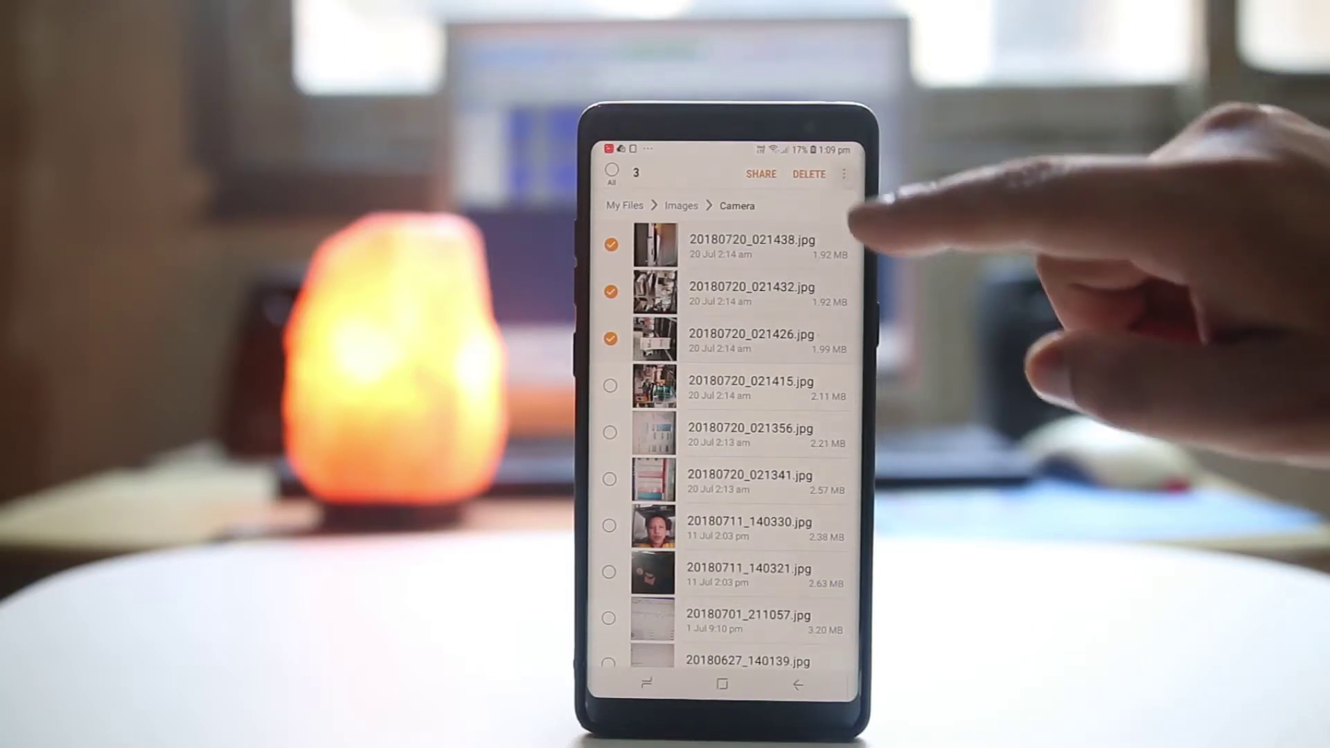
{"action": "left_click", "coordinate": [843, 174]}
{"action": "left_click", "coordinate": [779, 178]}
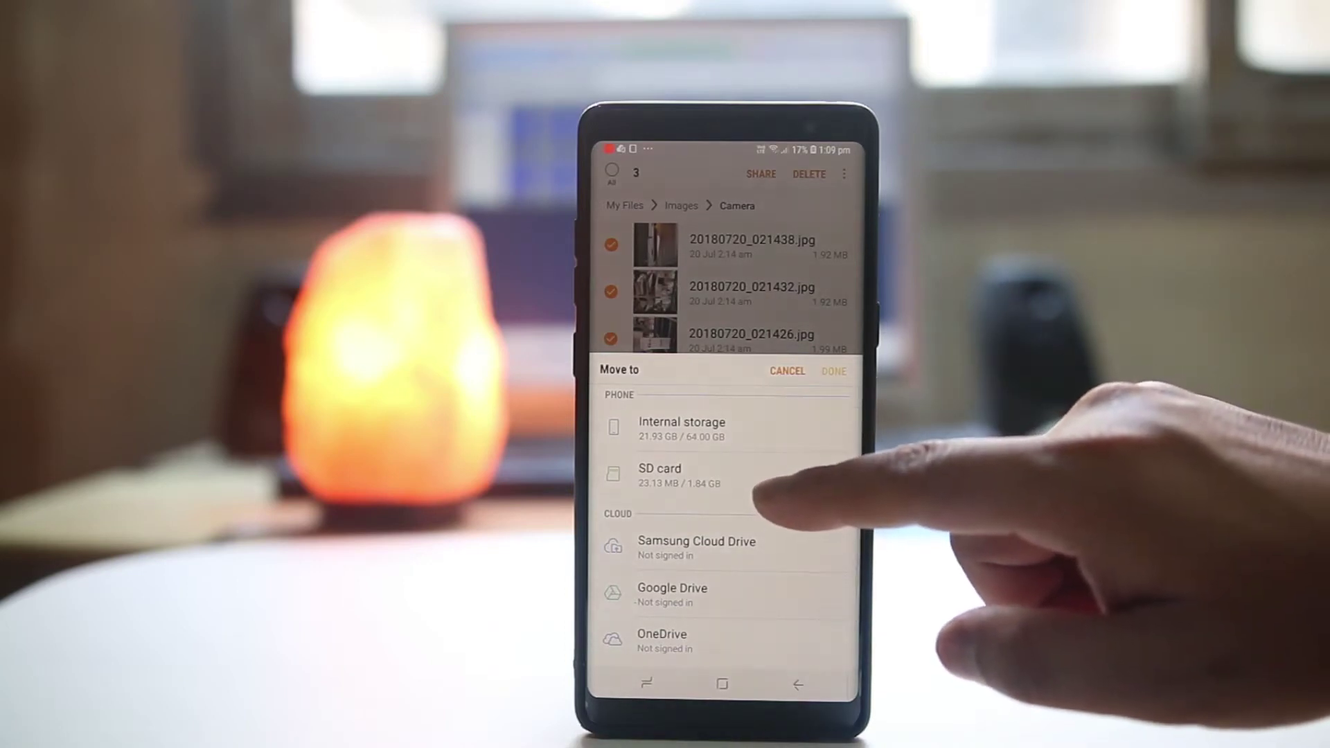
Move the three selected photos into SD card > Photosvideos.
{"action": "left_click", "coordinate": [685, 475]}
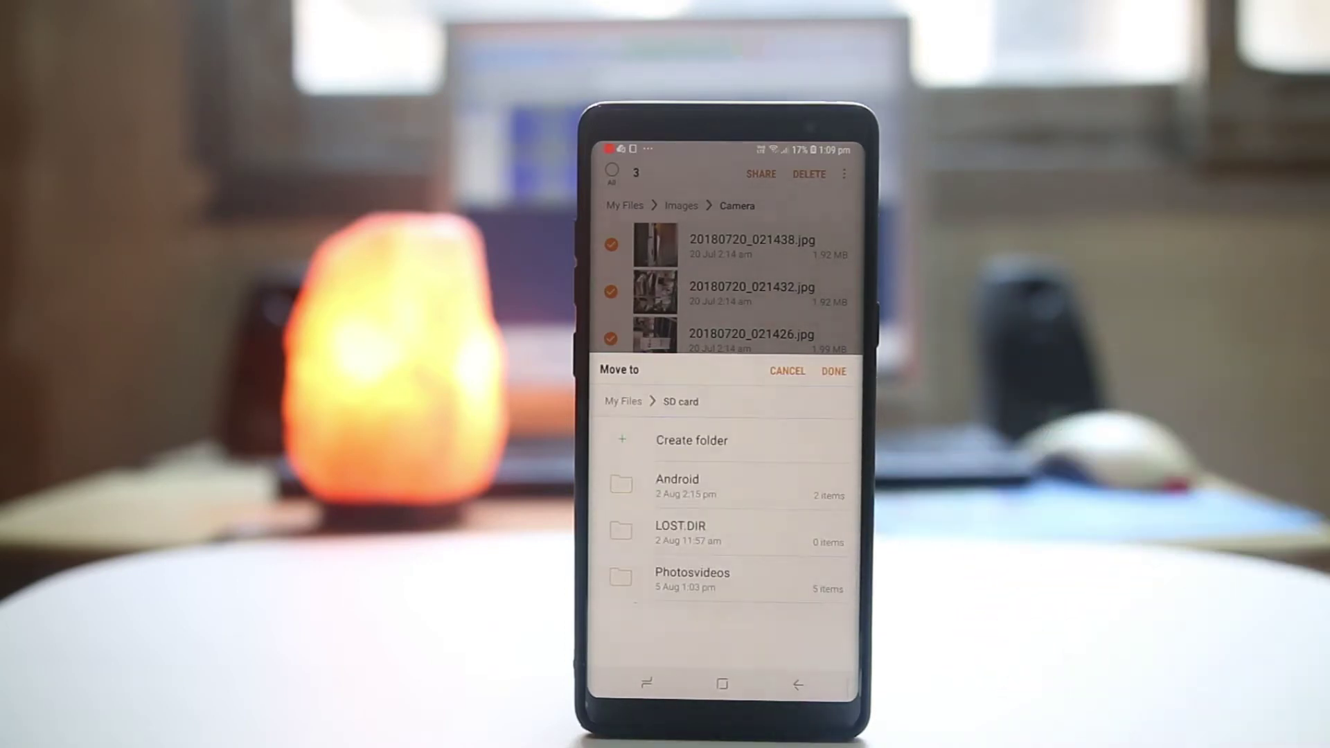
{"action": "left_click", "coordinate": [692, 578]}
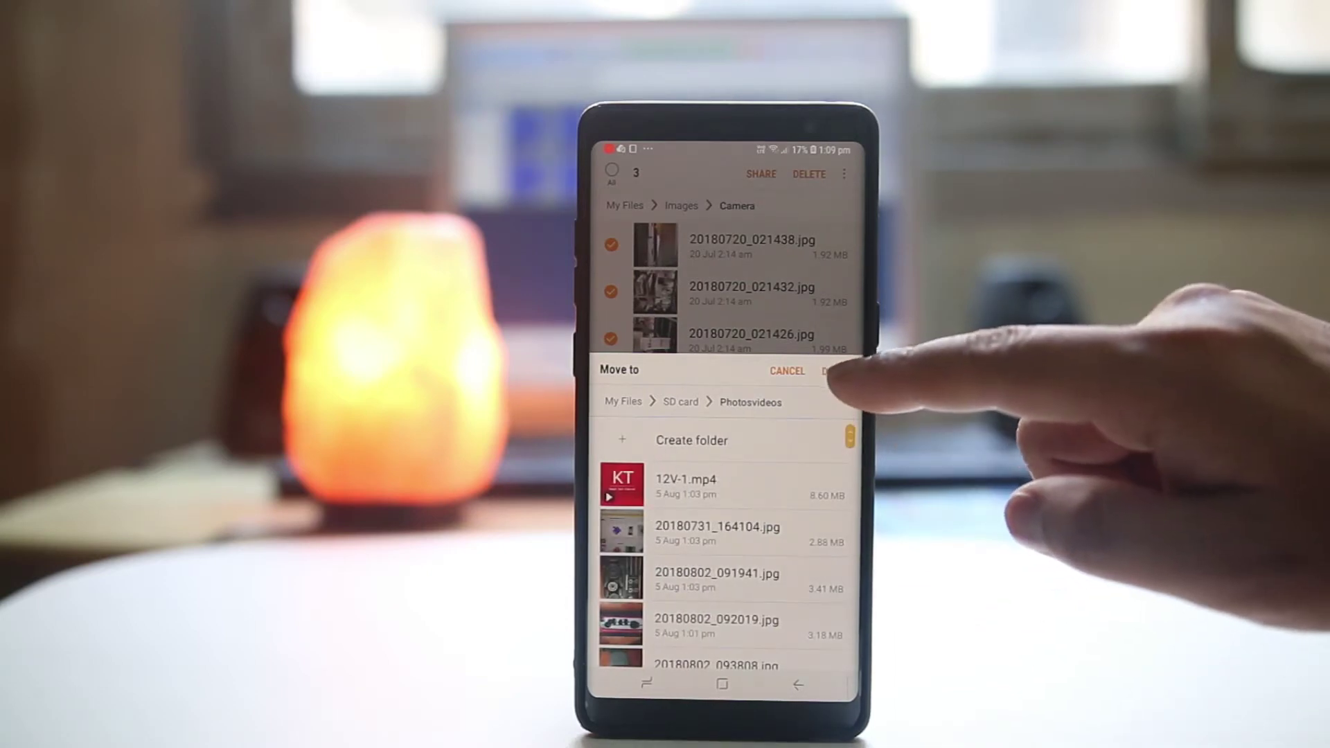
{"action": "left_click", "coordinate": [834, 370]}
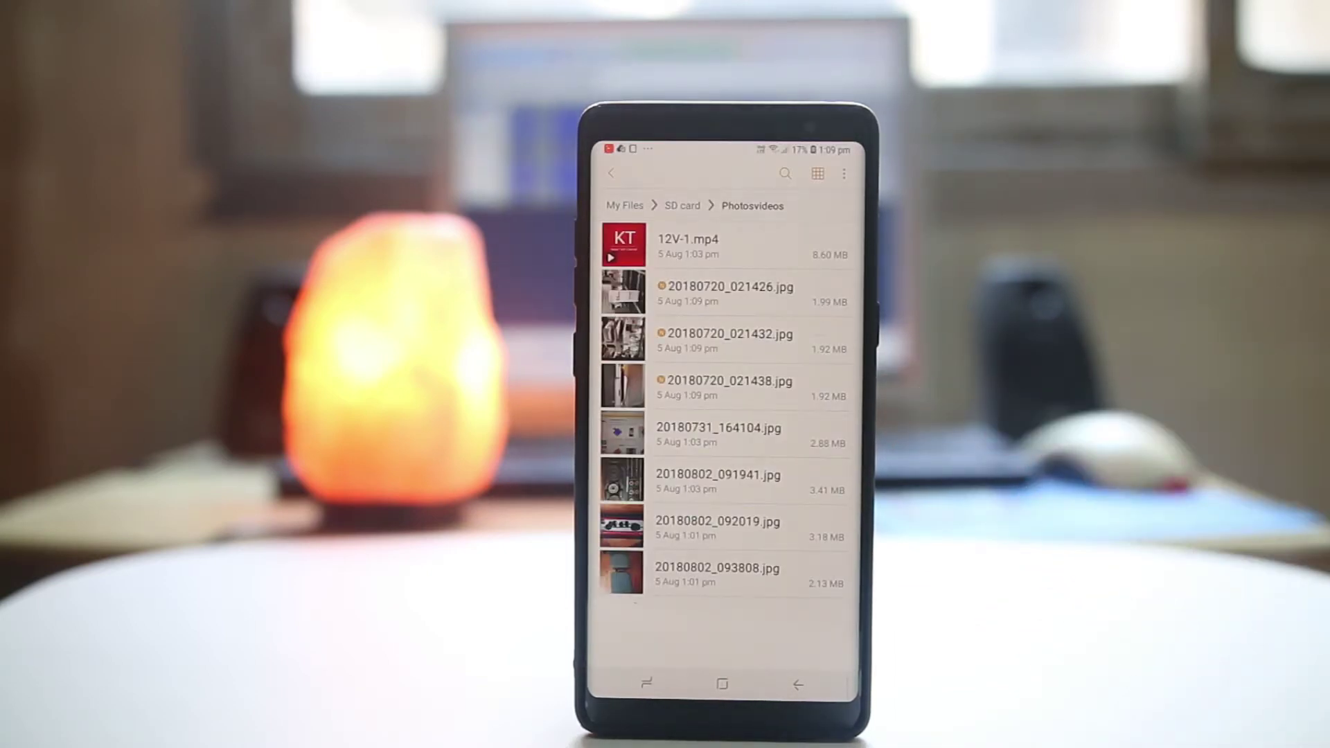